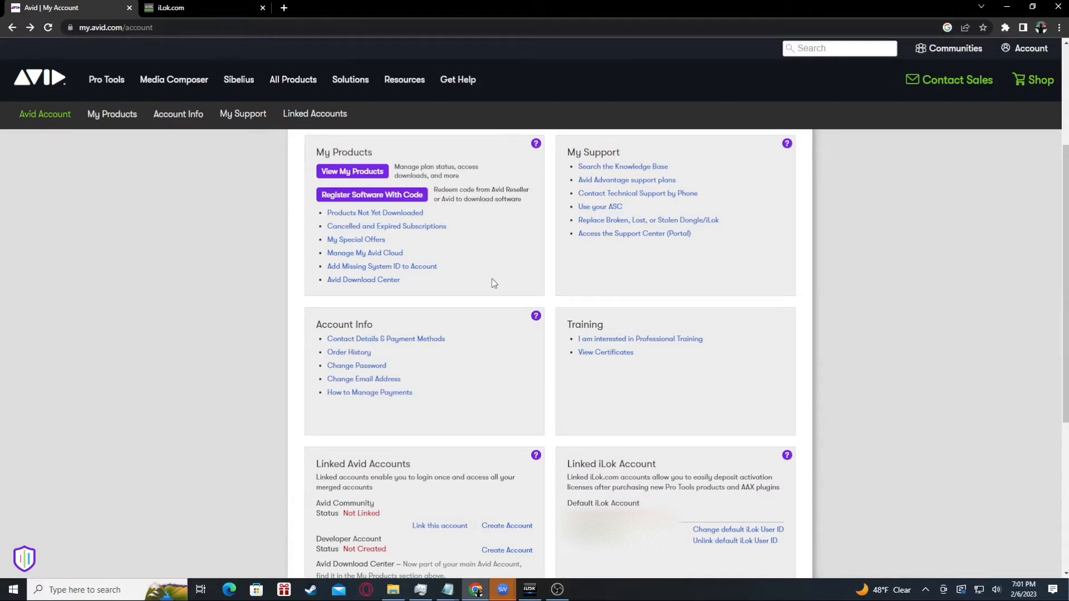
# Open the My Products page in a new browser tab and dismiss both promotional notices.
pyautogui.rightClick(363, 177)
pyautogui.click(392, 183)
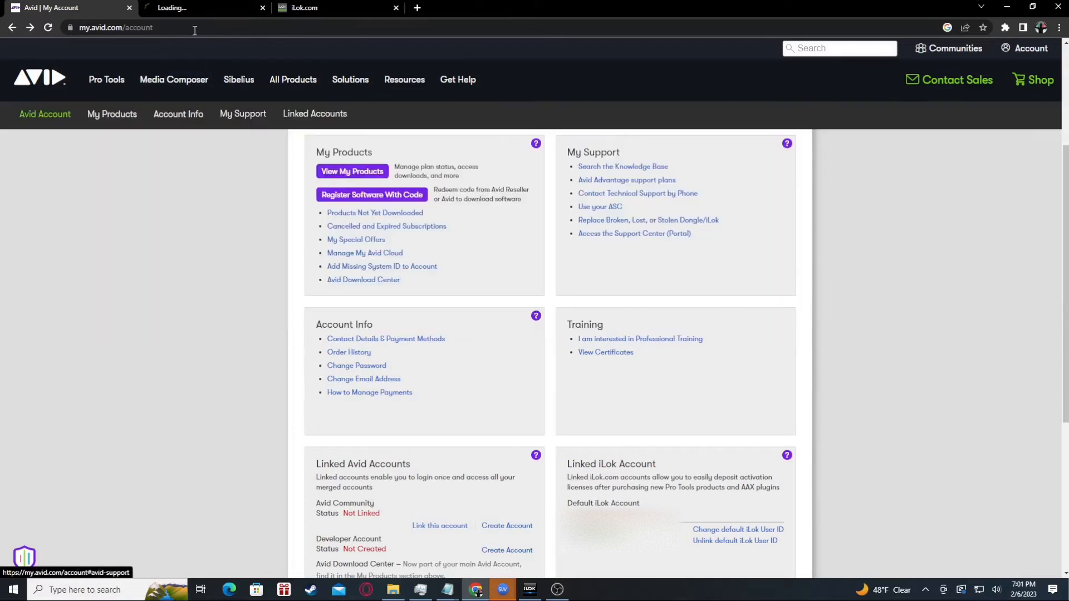
pyautogui.click(185, 9)
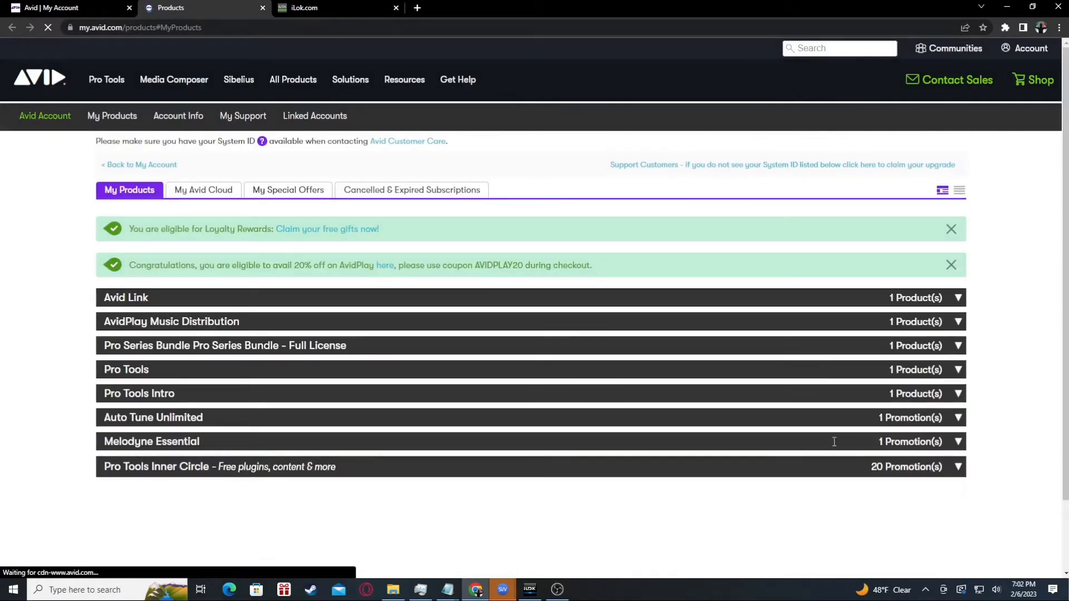
pyautogui.click(951, 228)
pyautogui.click(951, 229)
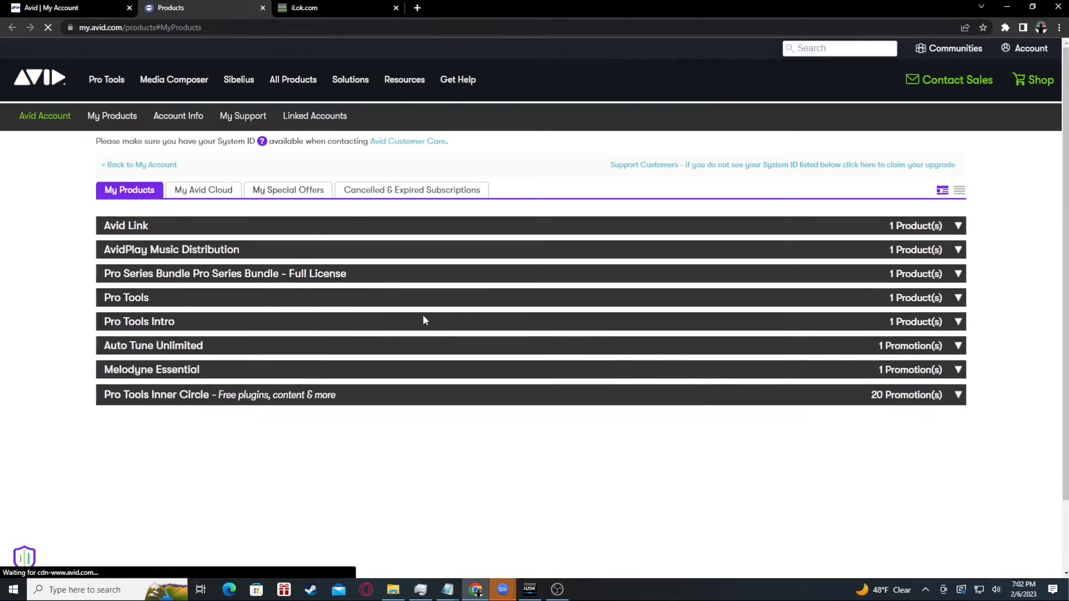
# Expand the Pro Tools subscription and show its software download links to locate the Pro Tools 2022.12 Win (ZIP) installer.
pyautogui.click(464, 301)
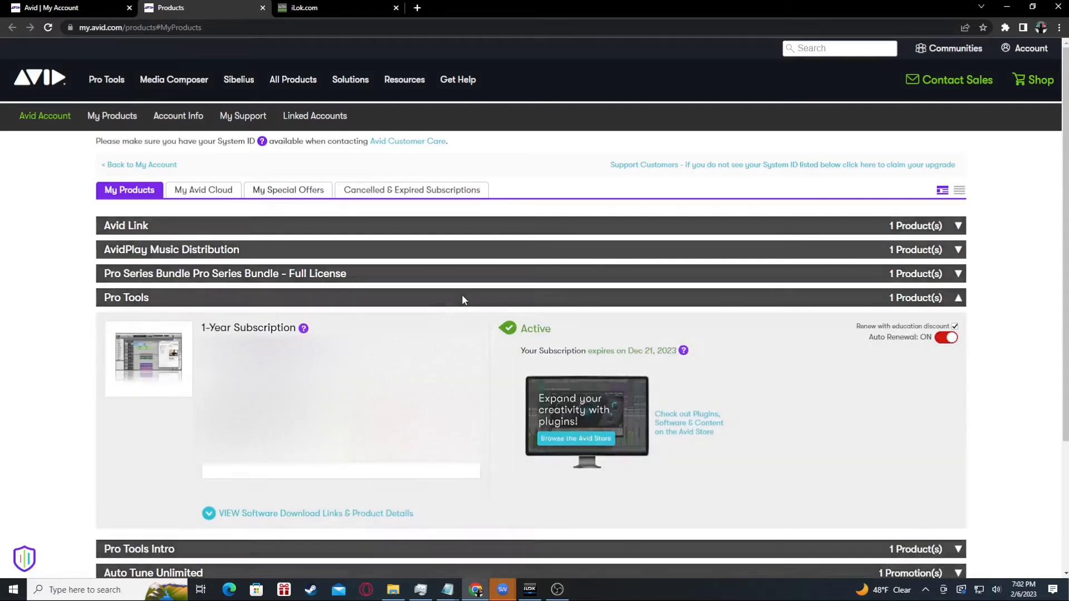
pyautogui.scroll(-3, 473, 318)
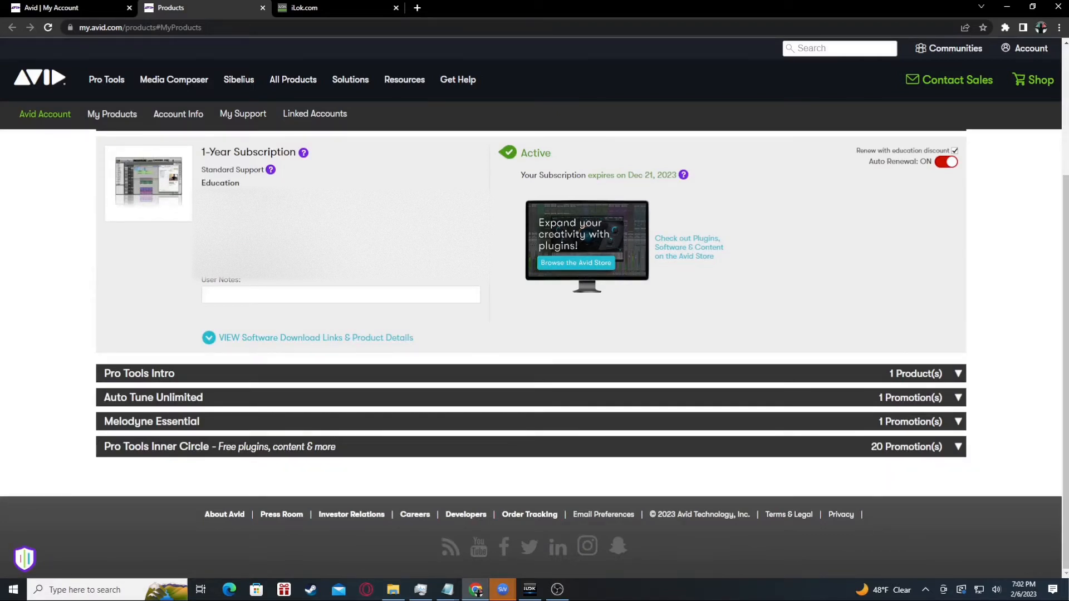
pyautogui.click(296, 340)
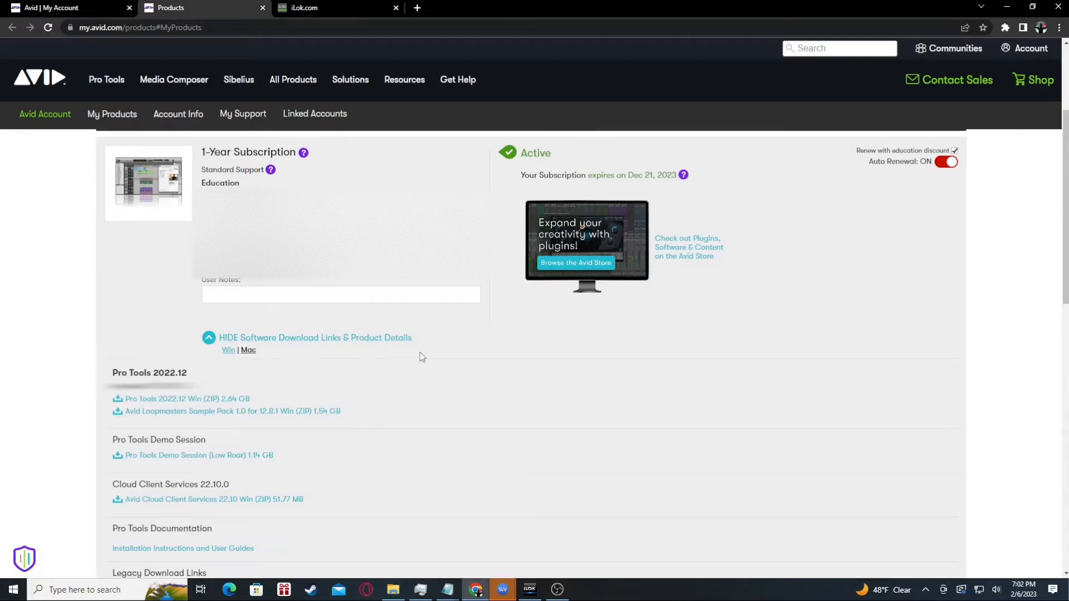
pyautogui.moveTo(184, 373); pyautogui.dragTo(111, 378)
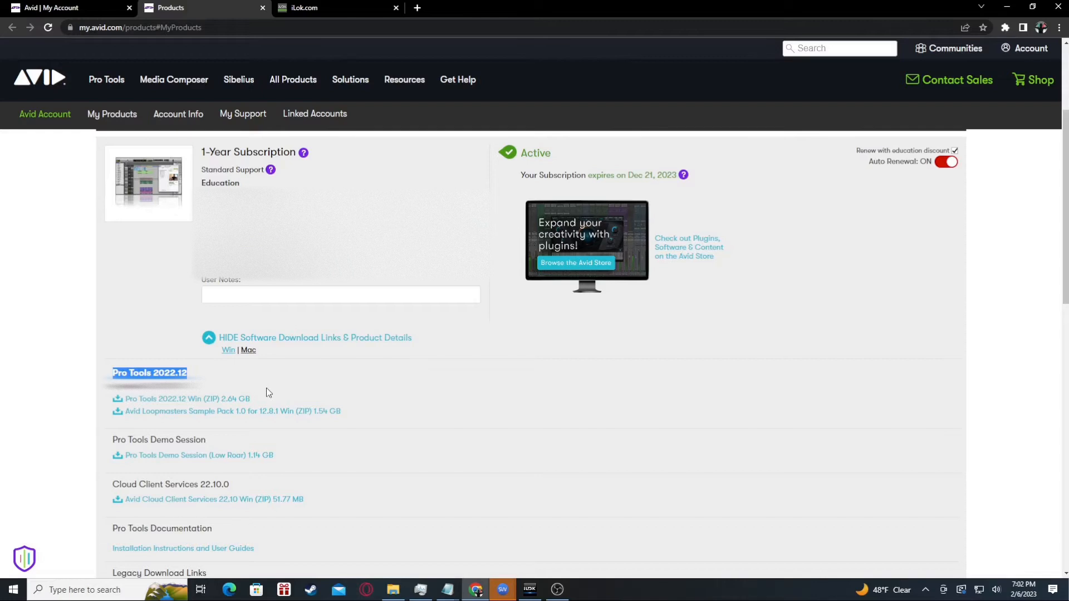
pyautogui.click(216, 401)
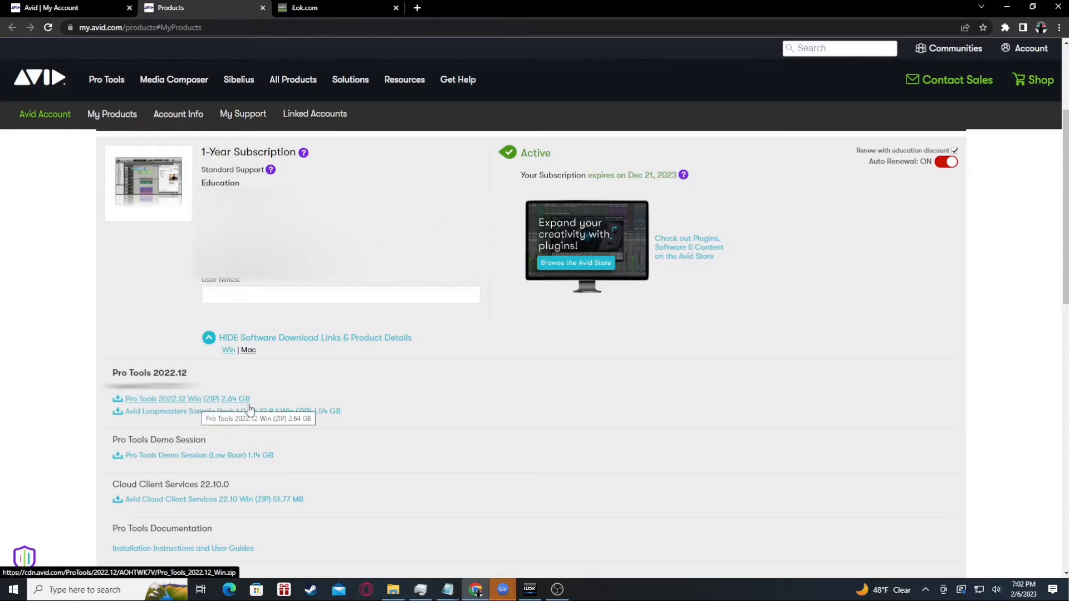
# Switch to File Explorer, go back to the PT_Class folder and check the extraction options for the Pro_Tools_2022.12_Win zip file.
pyautogui.click(393, 590)
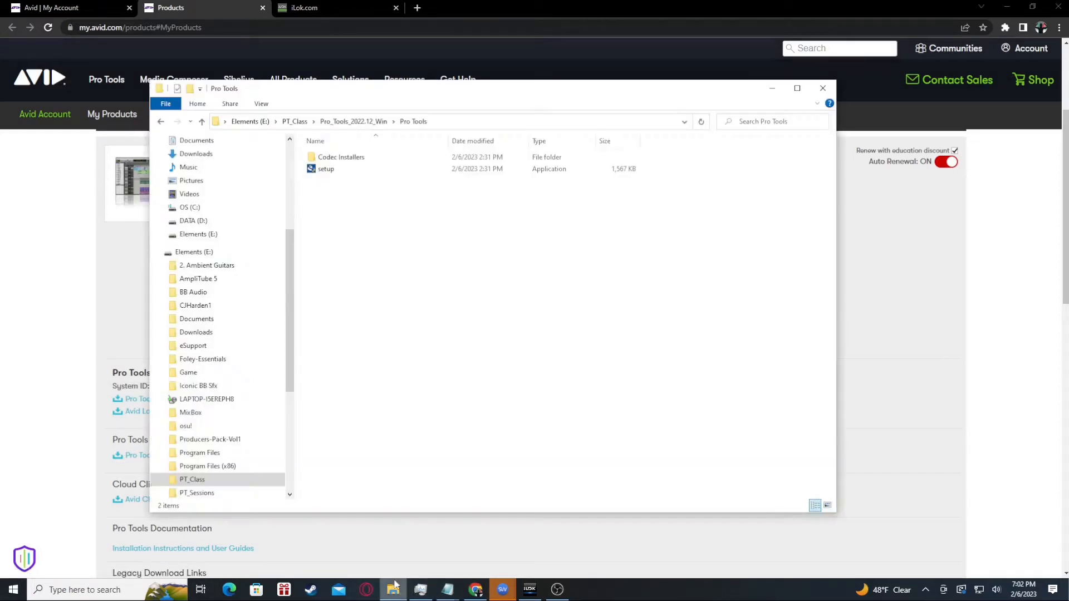
pyautogui.click(161, 122)
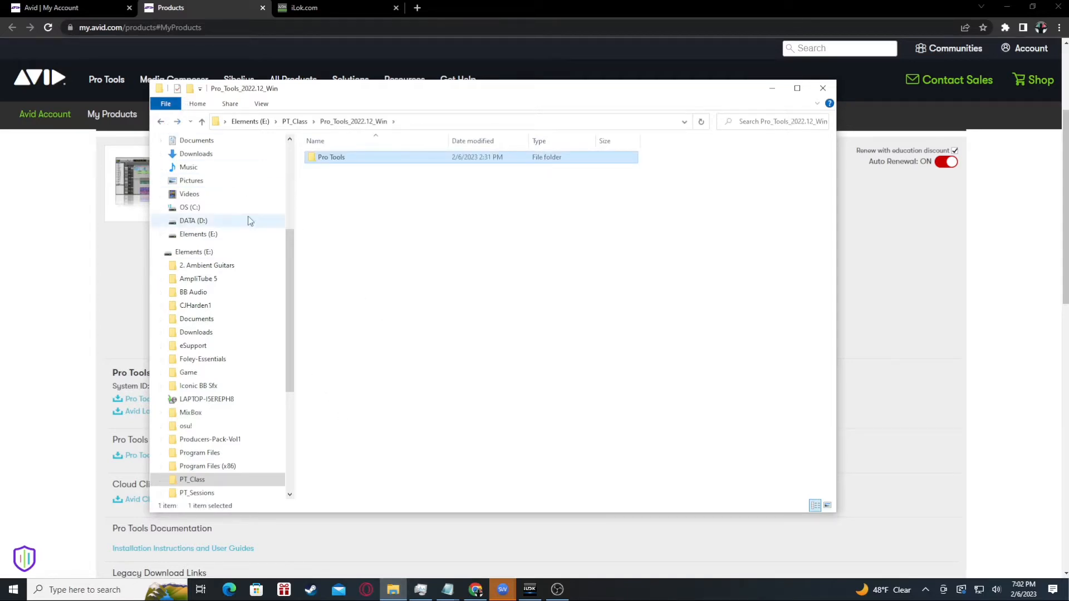
pyautogui.click(161, 121)
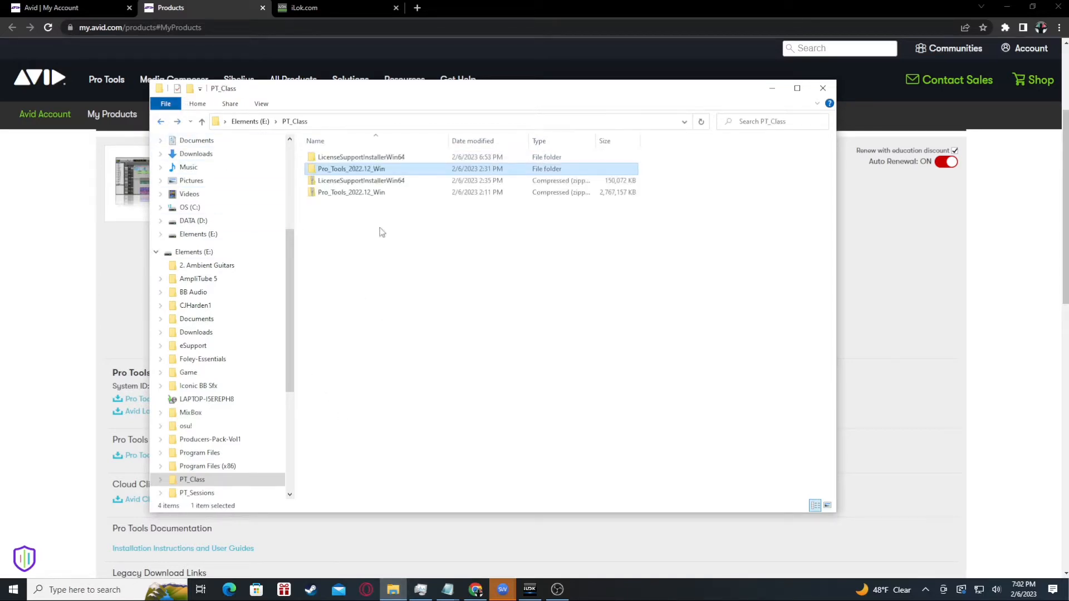
pyautogui.click(371, 193)
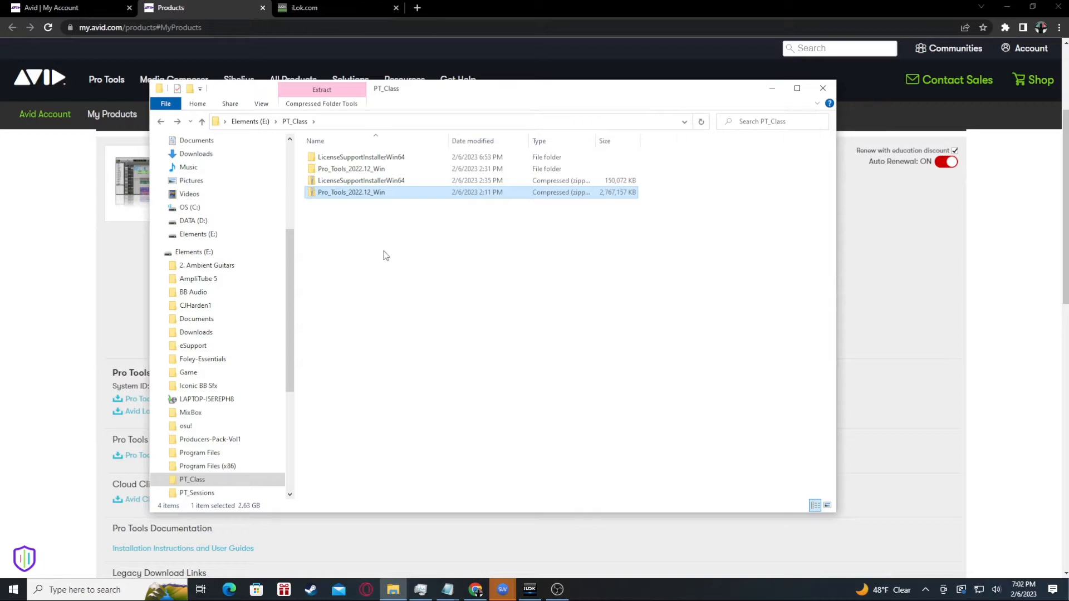
pyautogui.rightClick(428, 194)
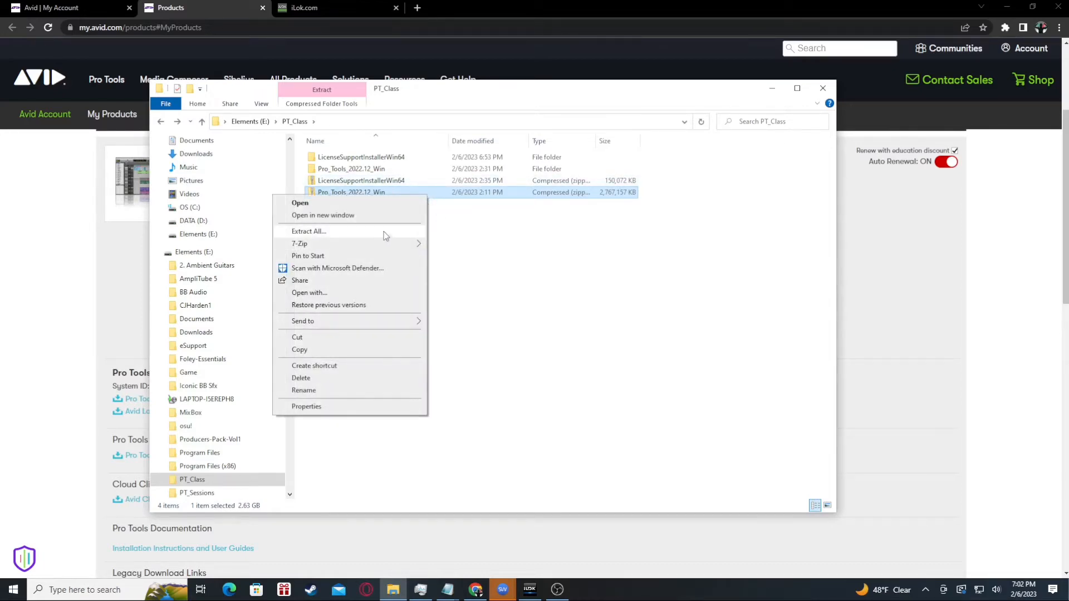
pyautogui.click(515, 237)
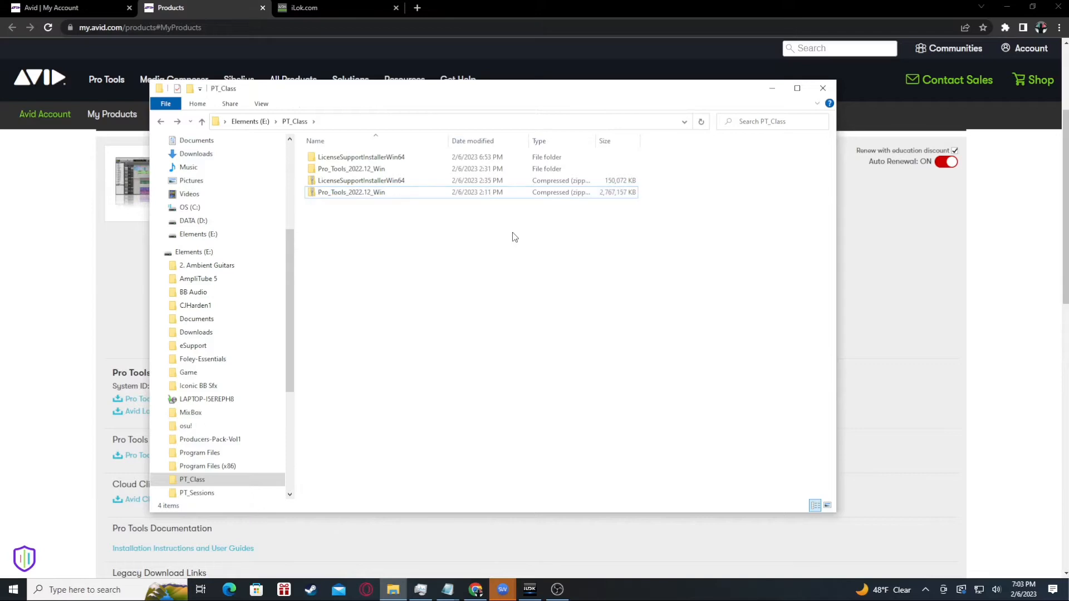
# Open the Pro Tools folder inside the extracted Pro_Tools_2022.12_Win folder and select the setup application.
pyautogui.doubleClick(394, 169)
pyautogui.doubleClick(394, 160)
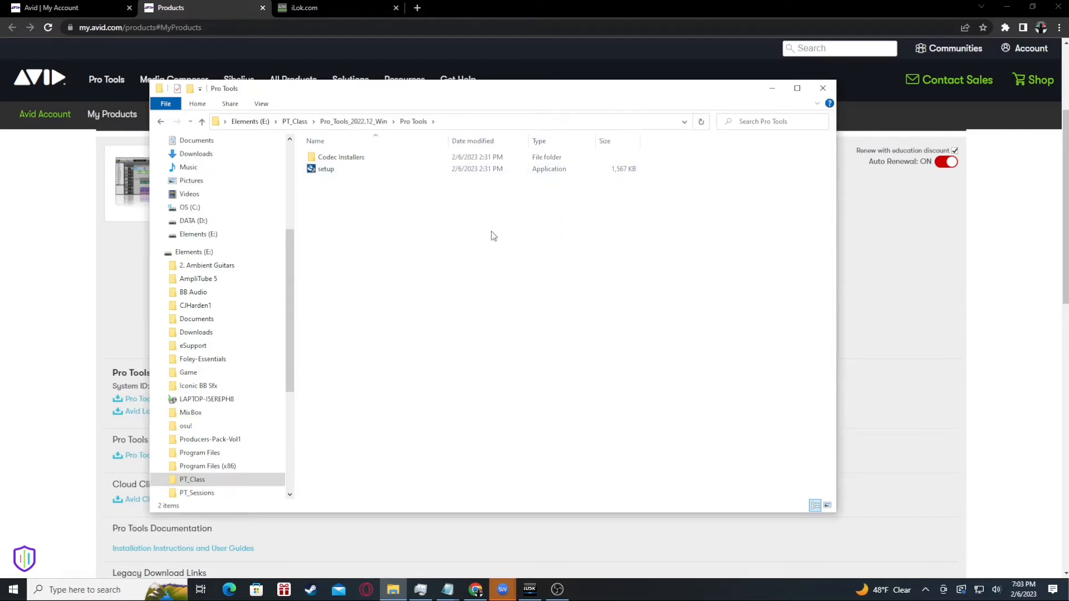
pyautogui.click(385, 170)
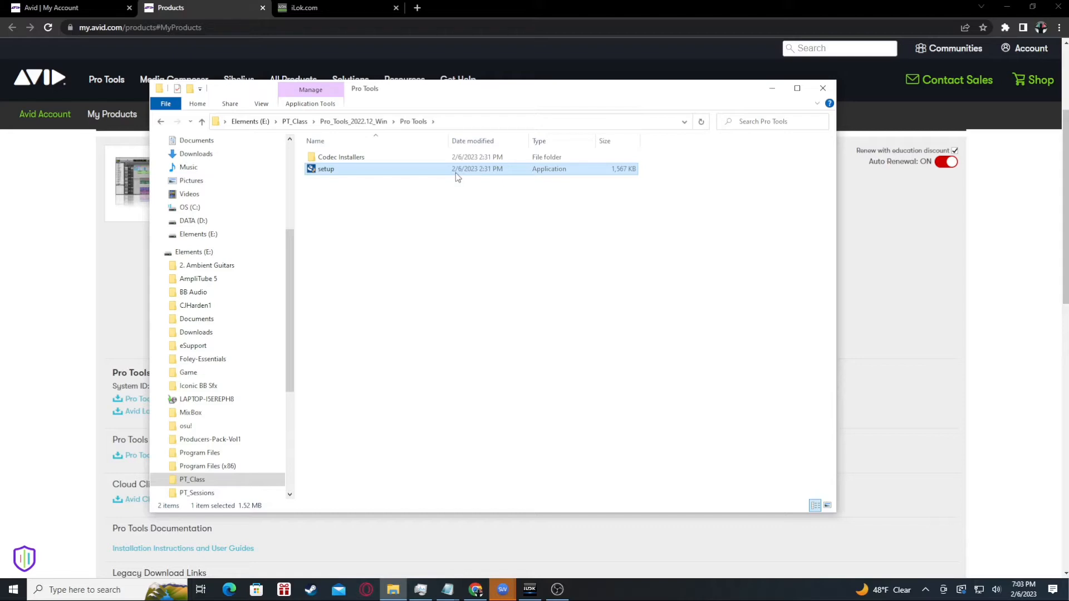
# Go back to the PT_Class folder, then switch to the browser and view the License Support installers on iLok.com.
pyautogui.click(162, 123)
pyautogui.click(166, 125)
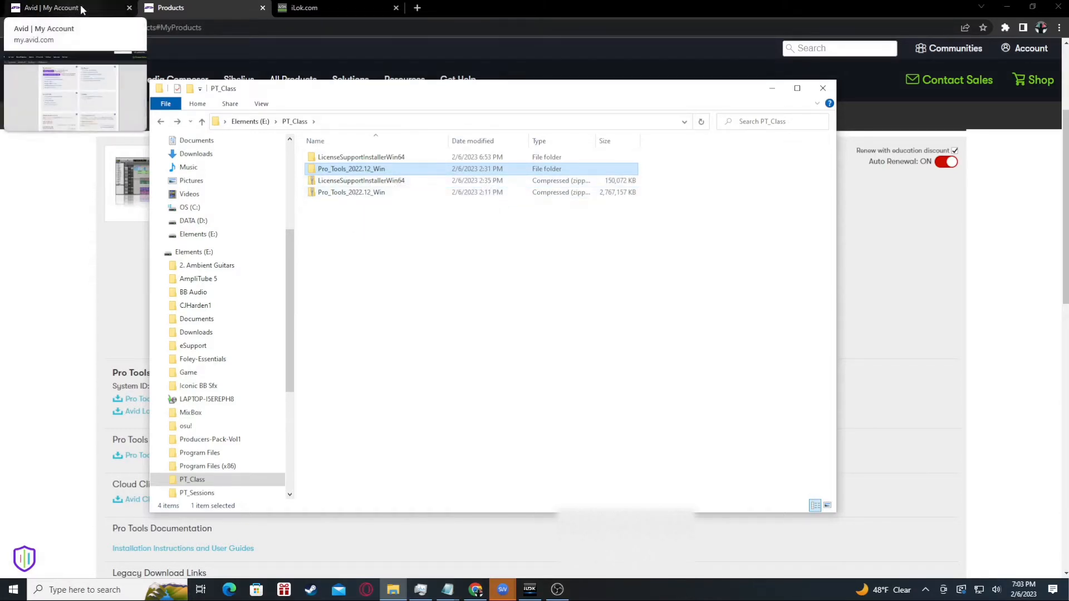
pyautogui.click(110, 12)
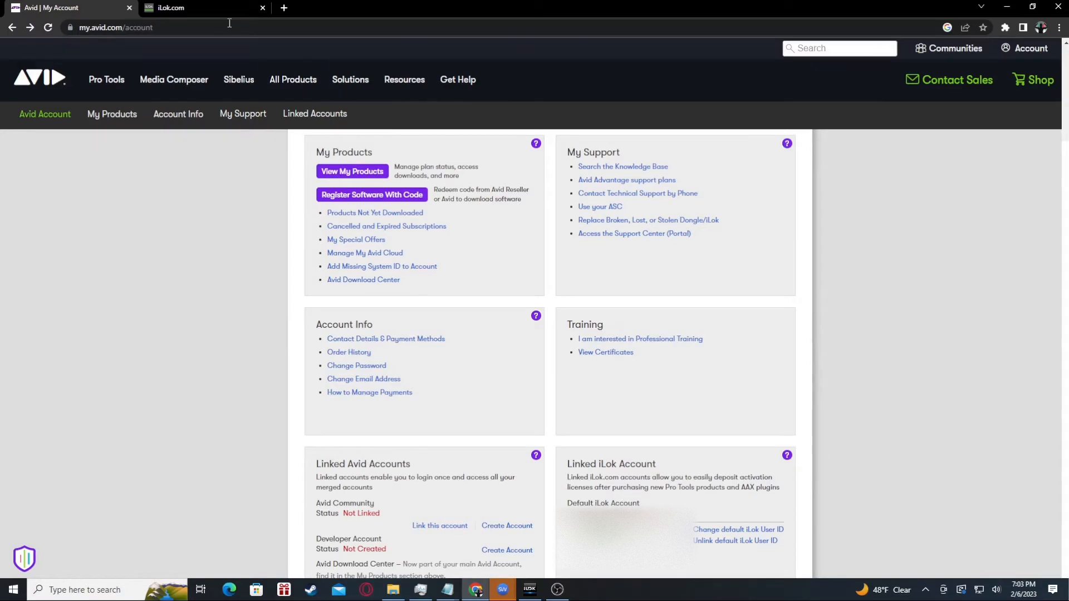
pyautogui.click(173, 8)
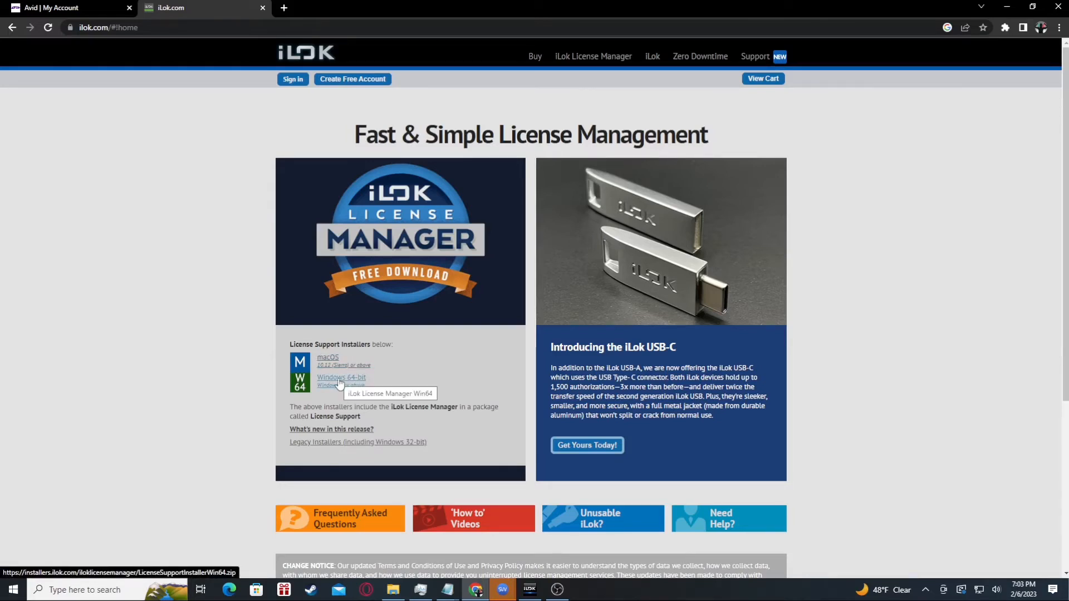
# Switch to iLok License Manager, view and cancel the activation code entry, and select the active Pro Tools Studio Subscription license.
pyautogui.click(529, 591)
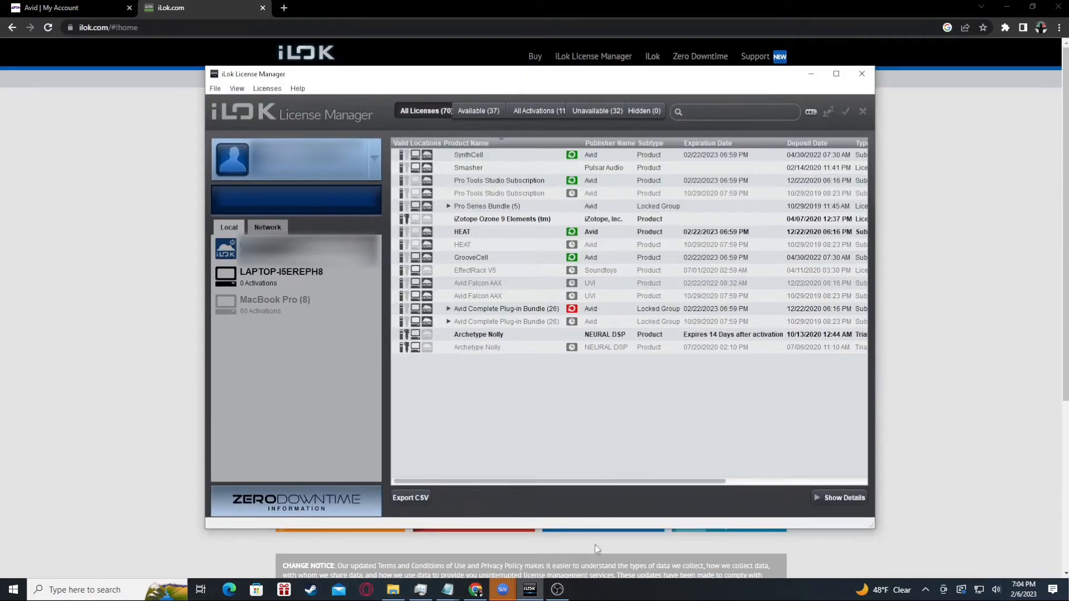
pyautogui.click(268, 88)
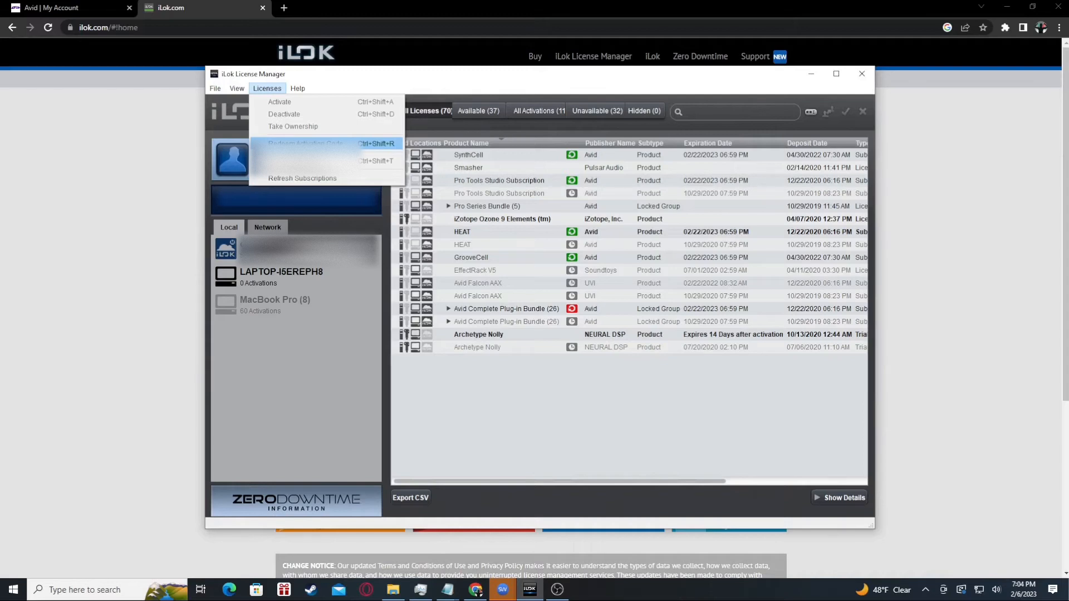
pyautogui.click(376, 144)
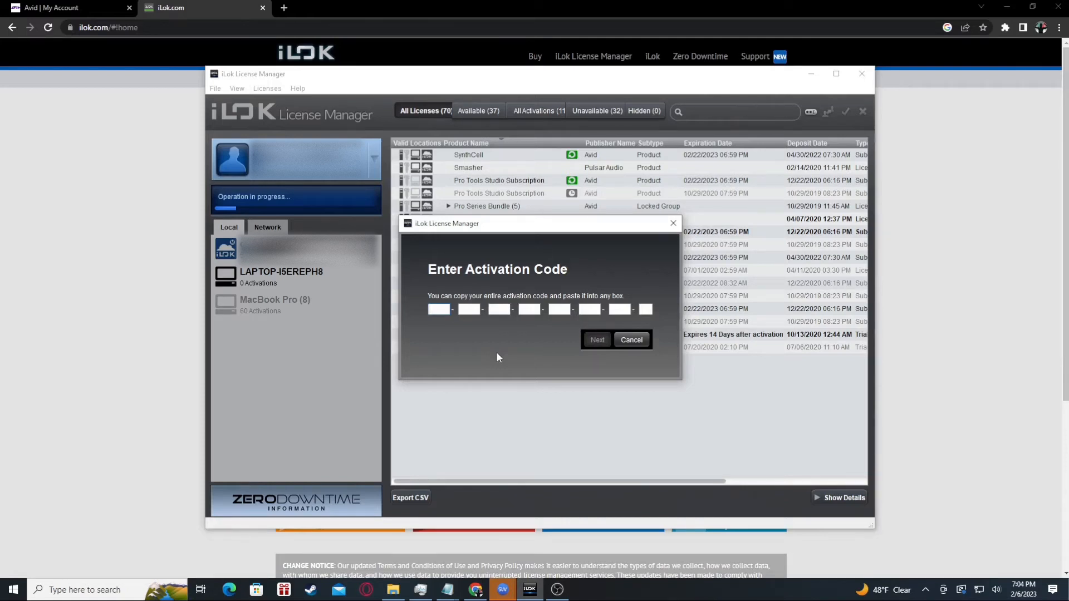
pyautogui.click(632, 341)
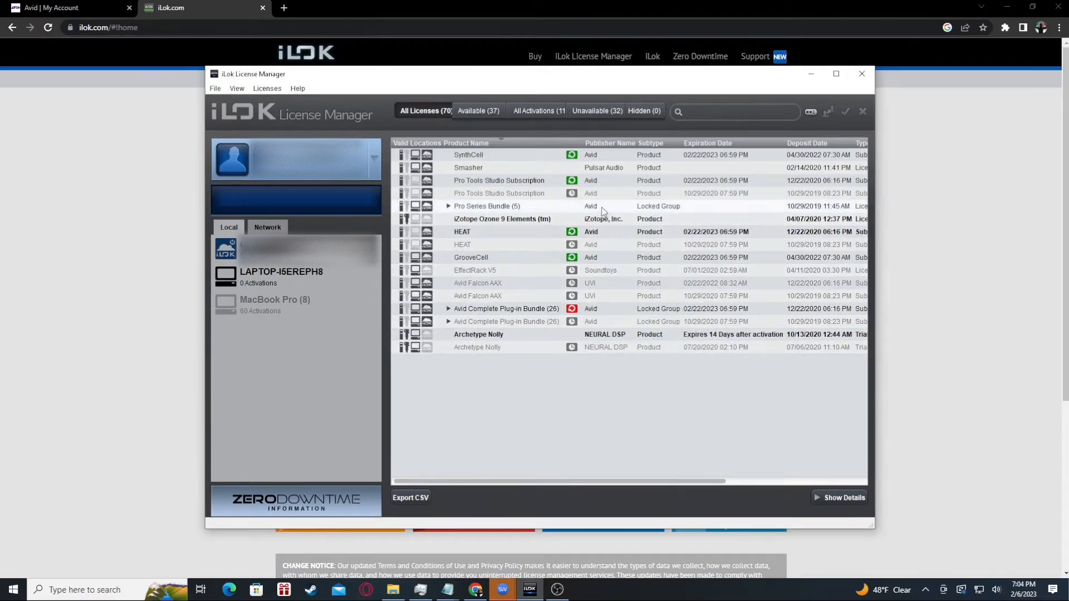
pyautogui.click(597, 183)
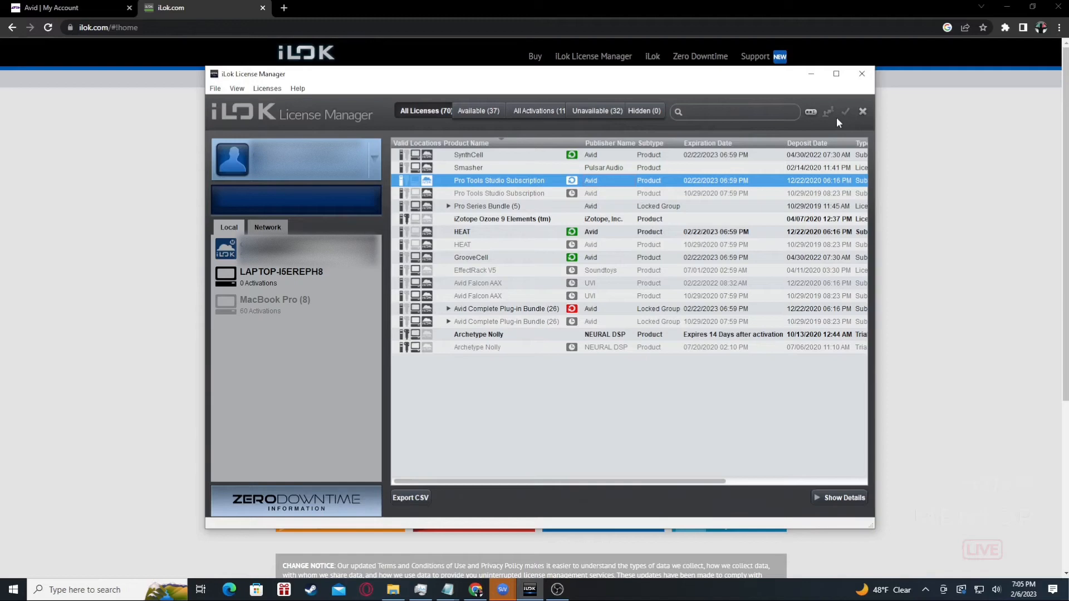
# Launch Pro Tools from the Windows search.
pyautogui.press('super')
pyautogui.write('pro t')
pyautogui.press('Return')
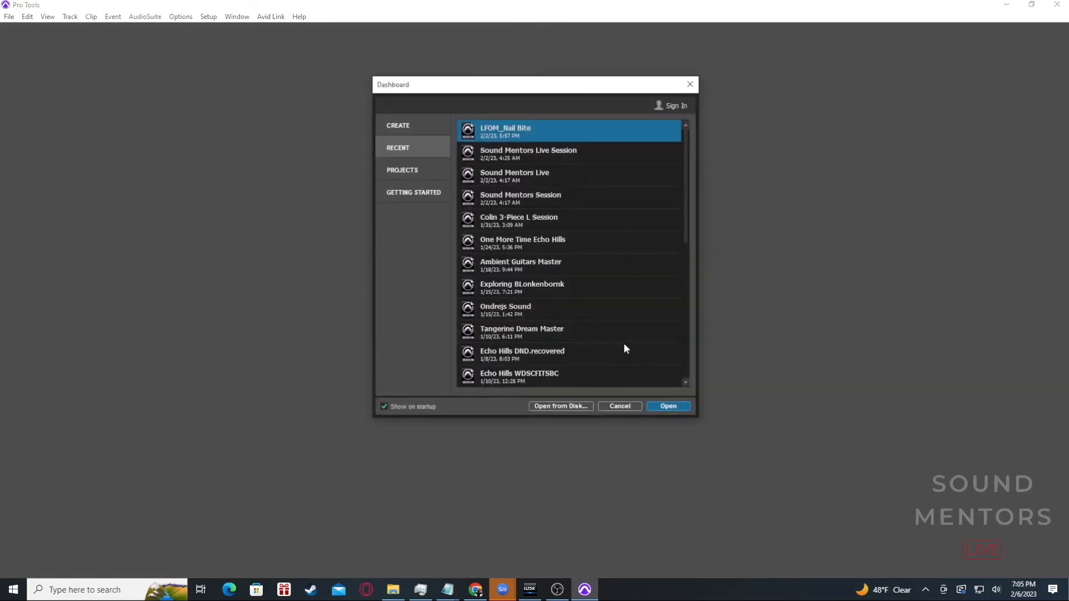
# Create a new local session named SML Session, keeping the existing audio format and storage location settings.
pyautogui.click(393, 126)
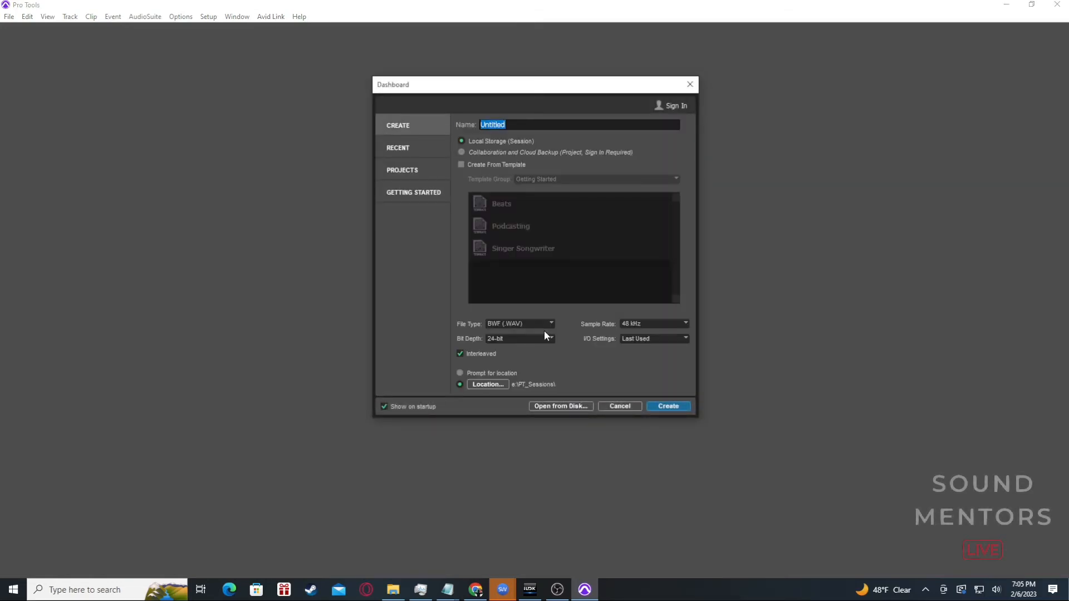
pyautogui.write('SML')
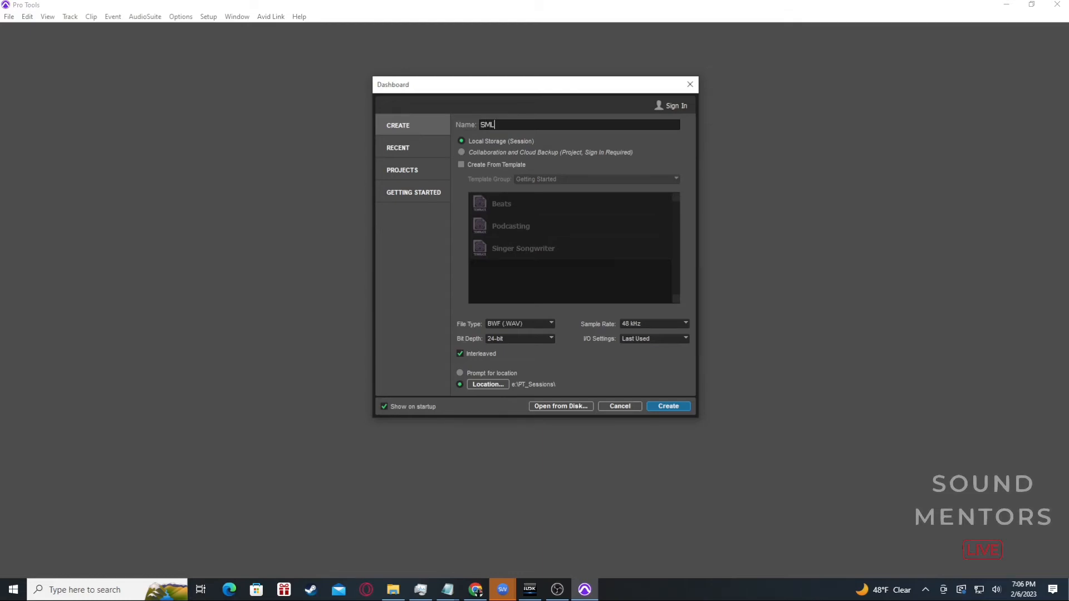
pyautogui.write(' Session')
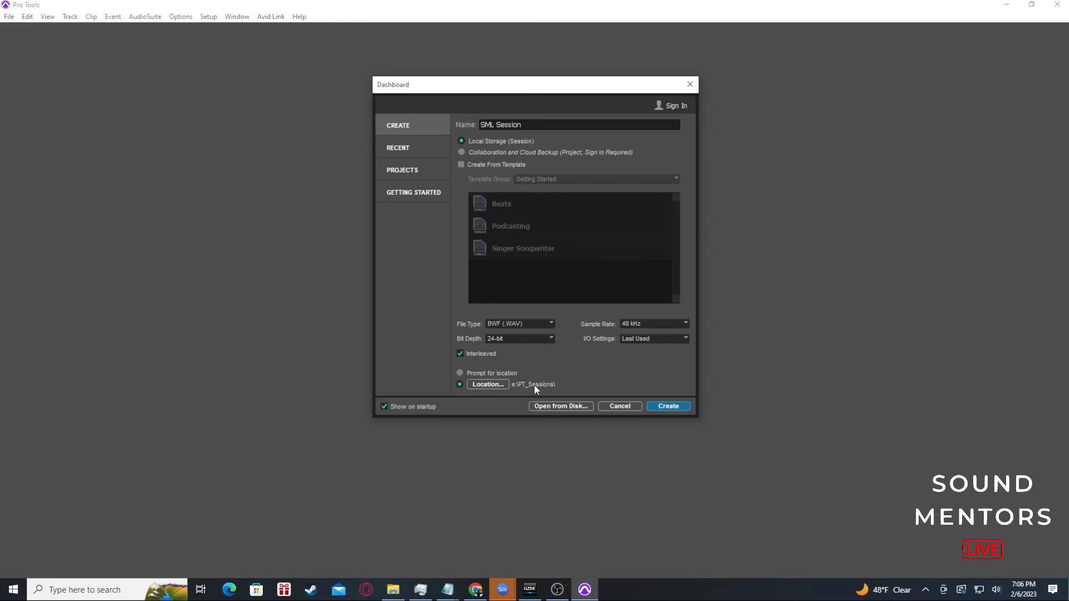
pyautogui.click(674, 407)
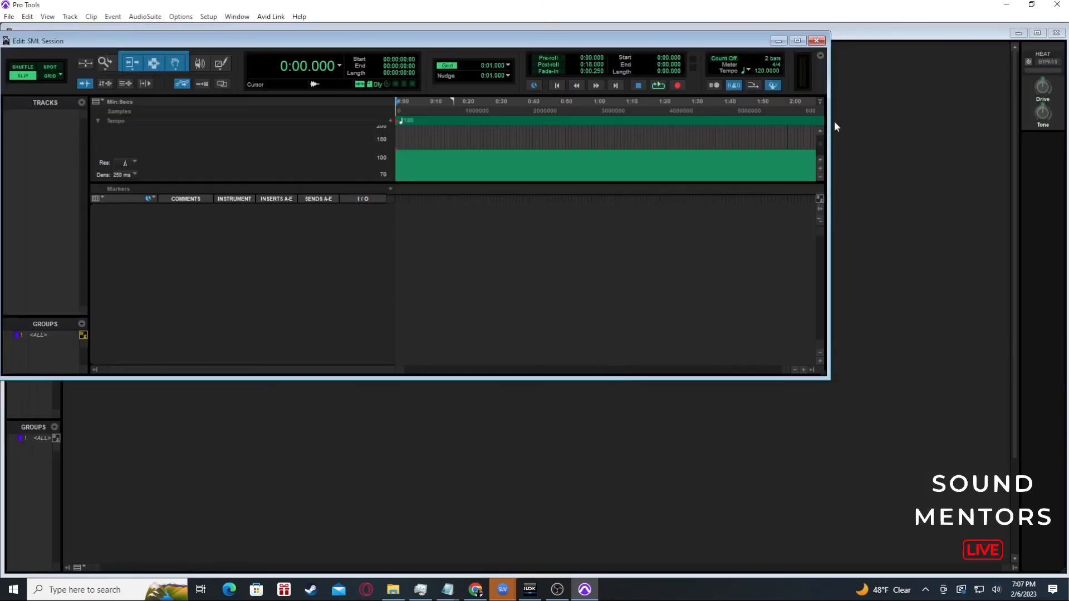
# Maximize the session's Edit window, view the Mix window and return to the Edit window.
pyautogui.doubleClick(741, 40)
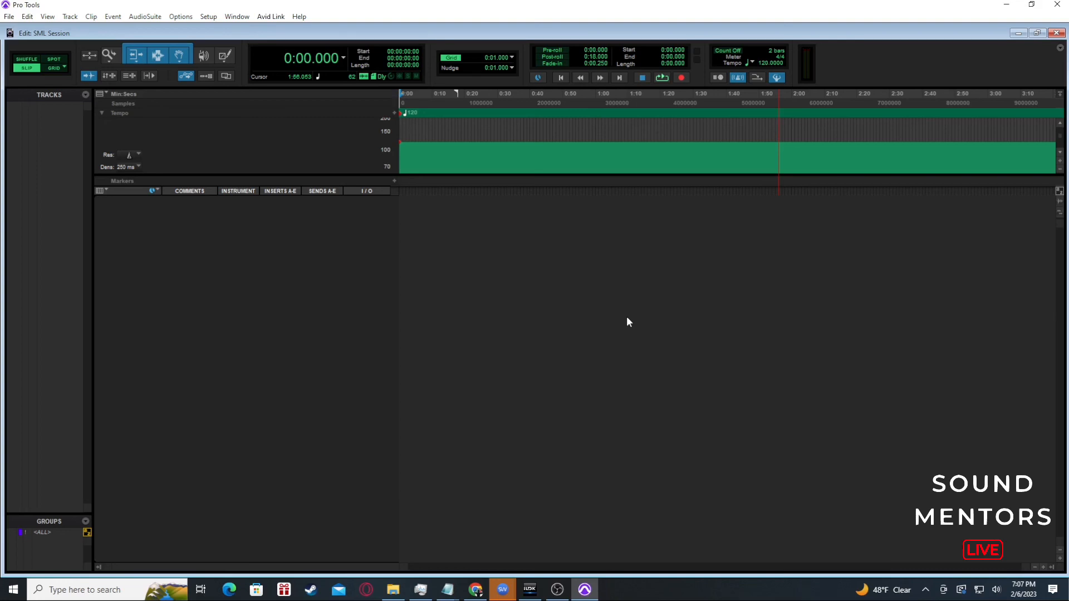
pyautogui.hotkey('ctrl', '=')
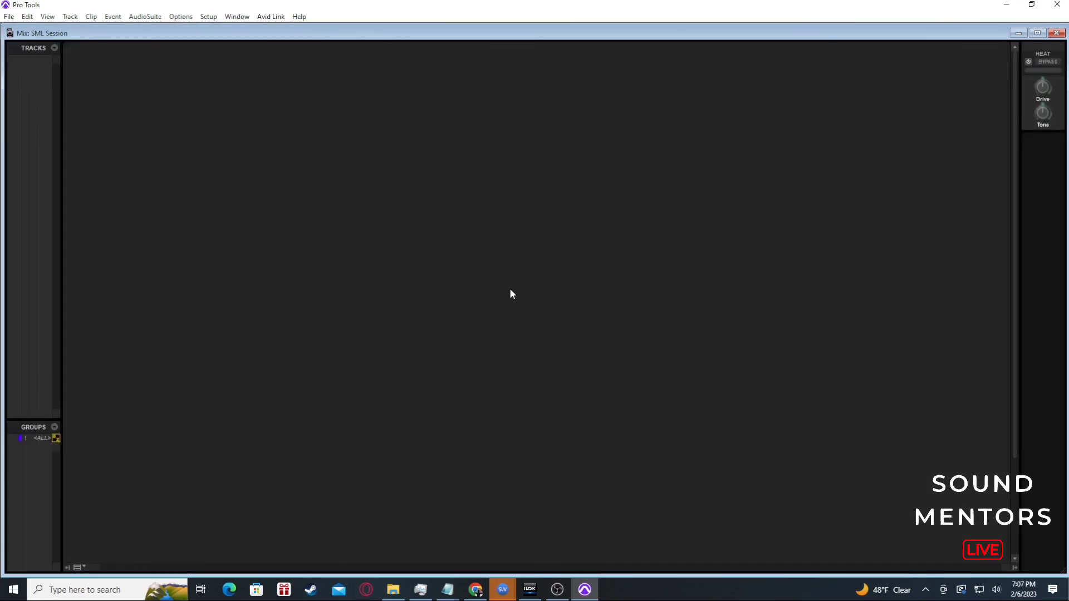
pyautogui.hotkey('ctrl', '=')
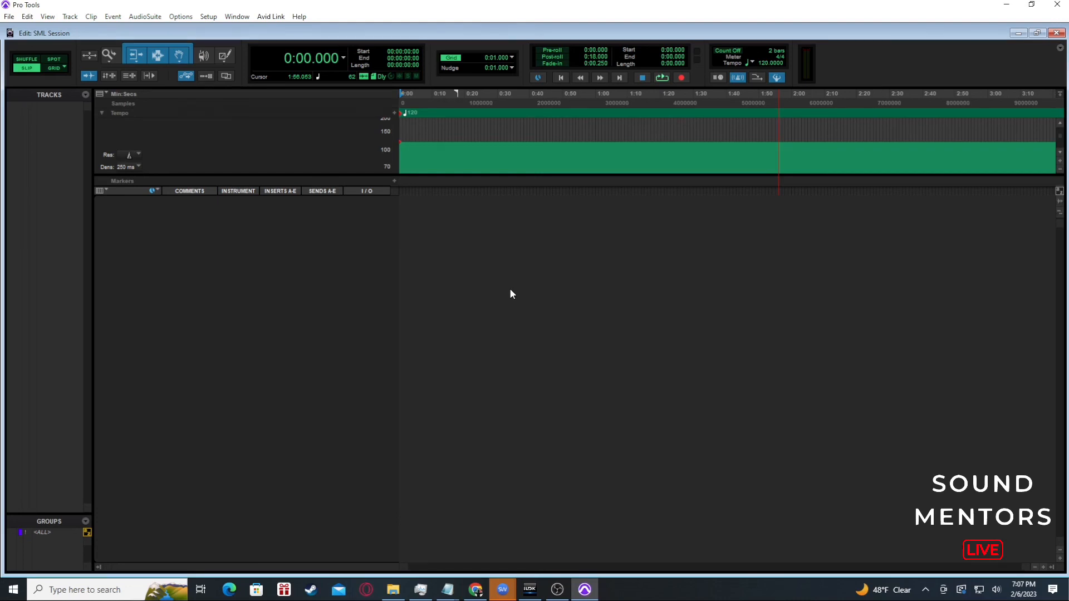
# Start adding a new track to the session, set its format to Stereo and open the track type choices.
pyautogui.hotkey('ctrl', 'shift', 'n')
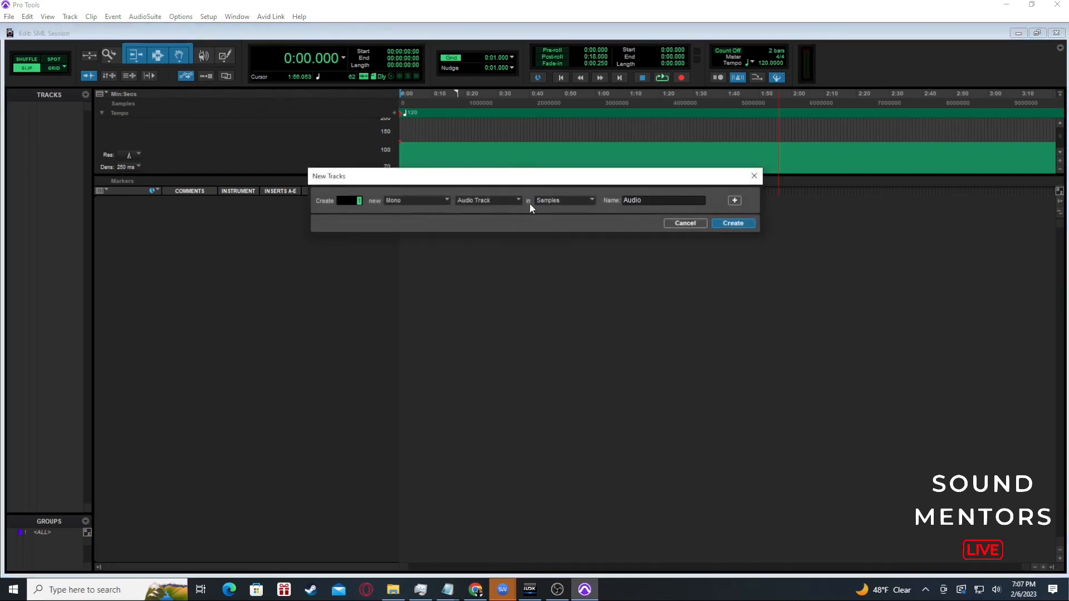
pyautogui.click(422, 199)
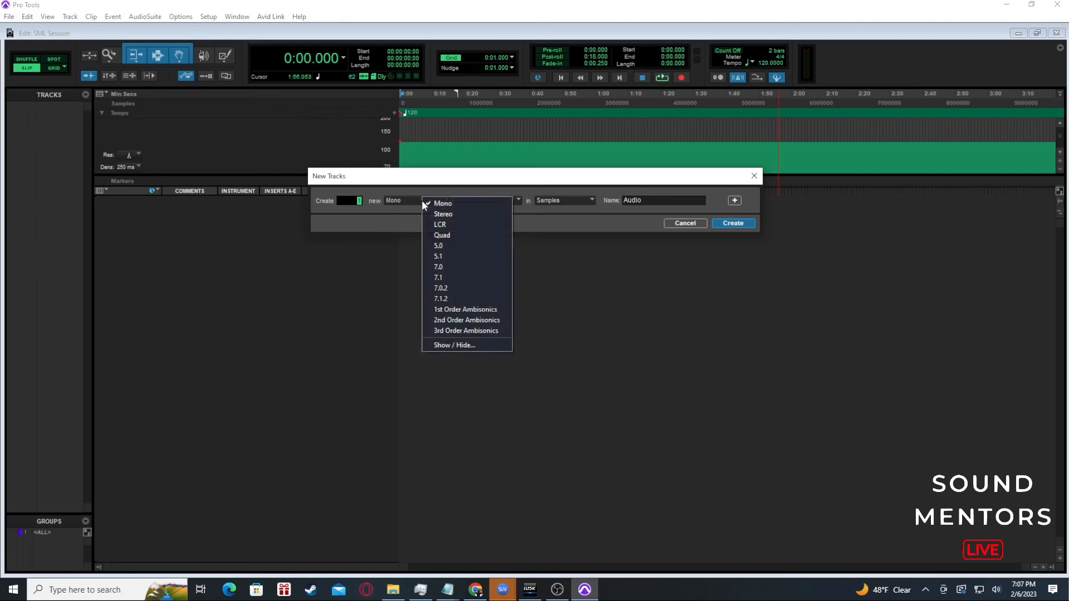
pyautogui.click(449, 215)
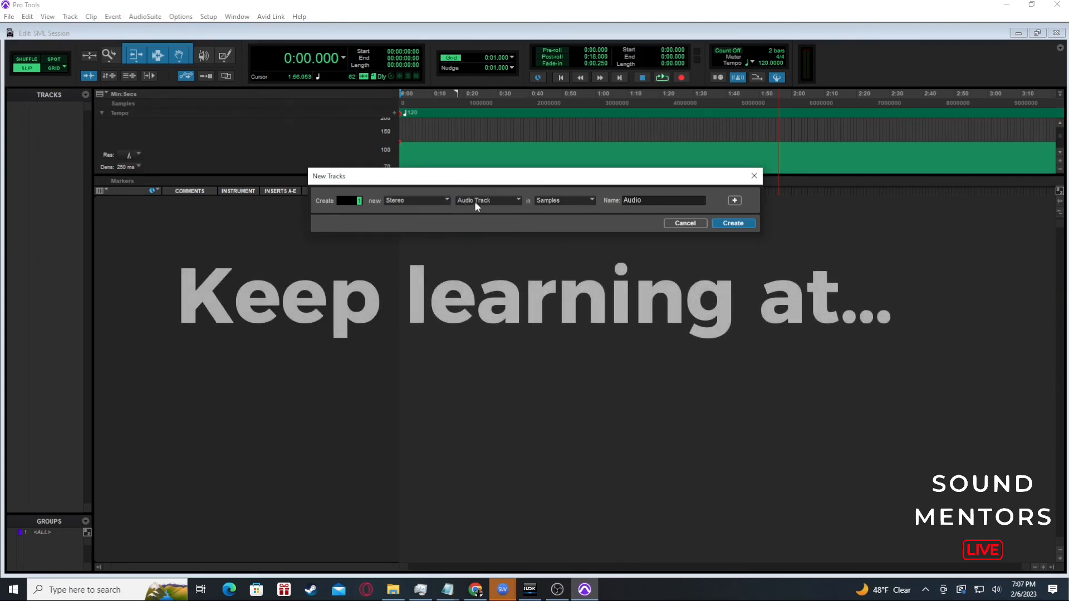
pyautogui.click(498, 202)
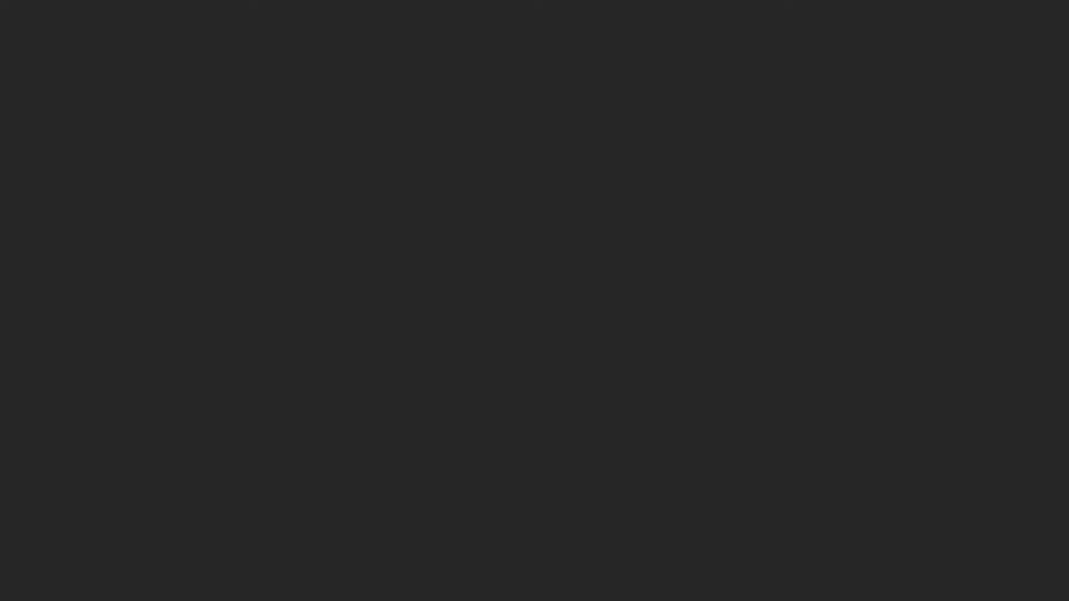